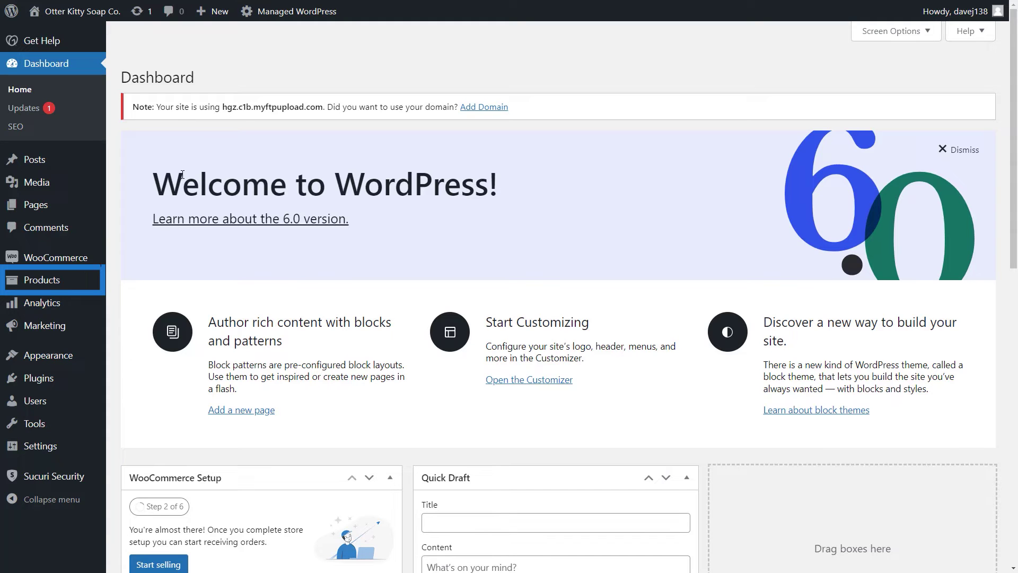
# Open WooCommerce's Add New product page from the Products menu
pyautogui.moveTo(54, 282)
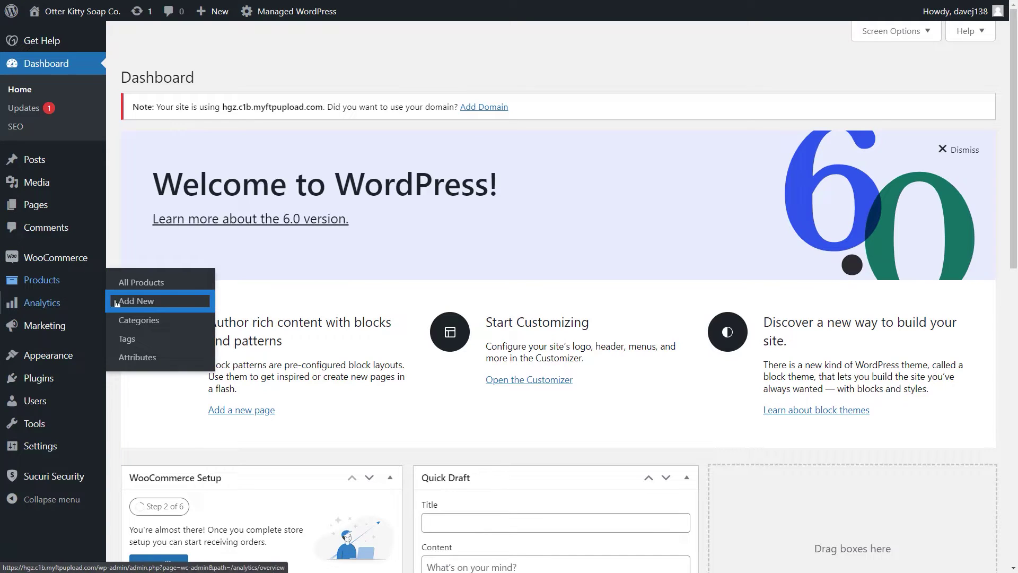
pyautogui.click(125, 308)
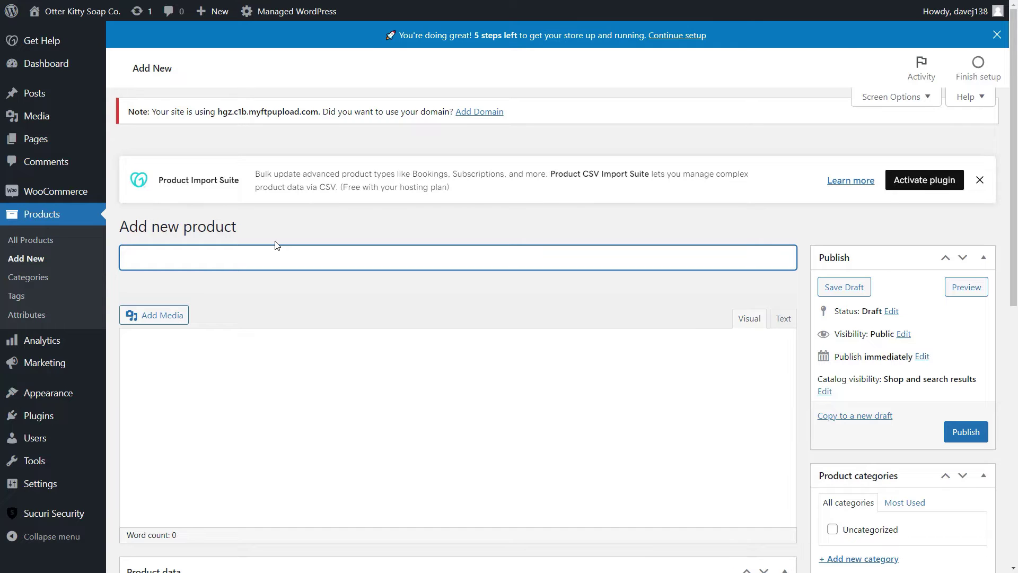
# Title the product 'Ugly Christmas Sweater Soap' and paste in its holiday-sweater description paragraph
pyautogui.write('Ugl')
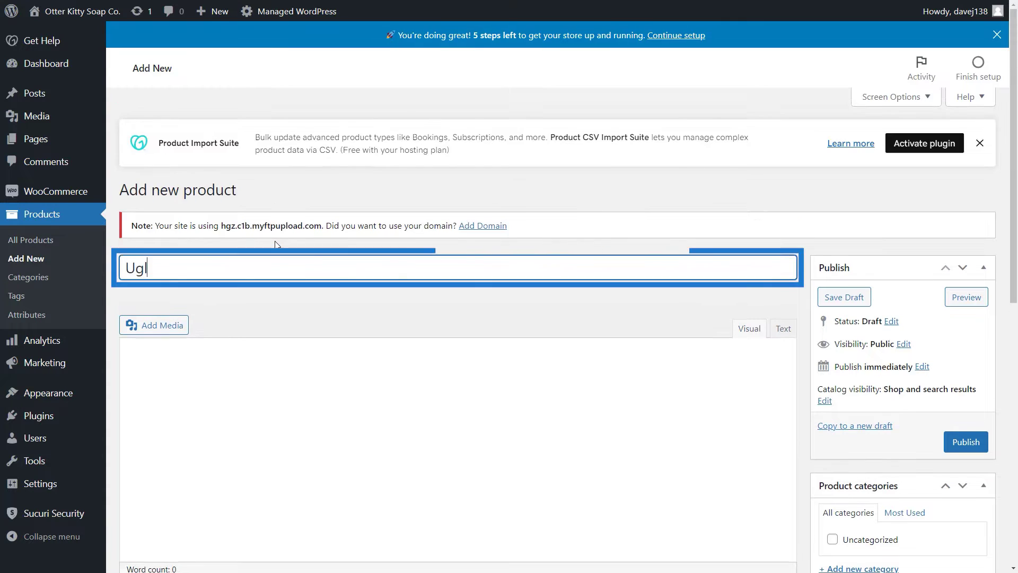
pyautogui.write('y Ch')
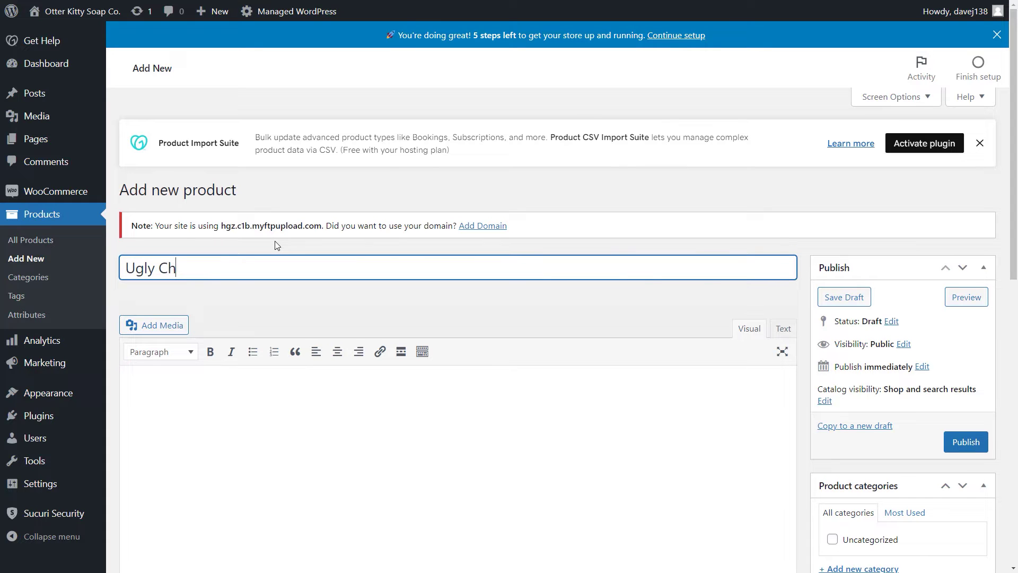
pyautogui.write('ristmas Sweater Soap')
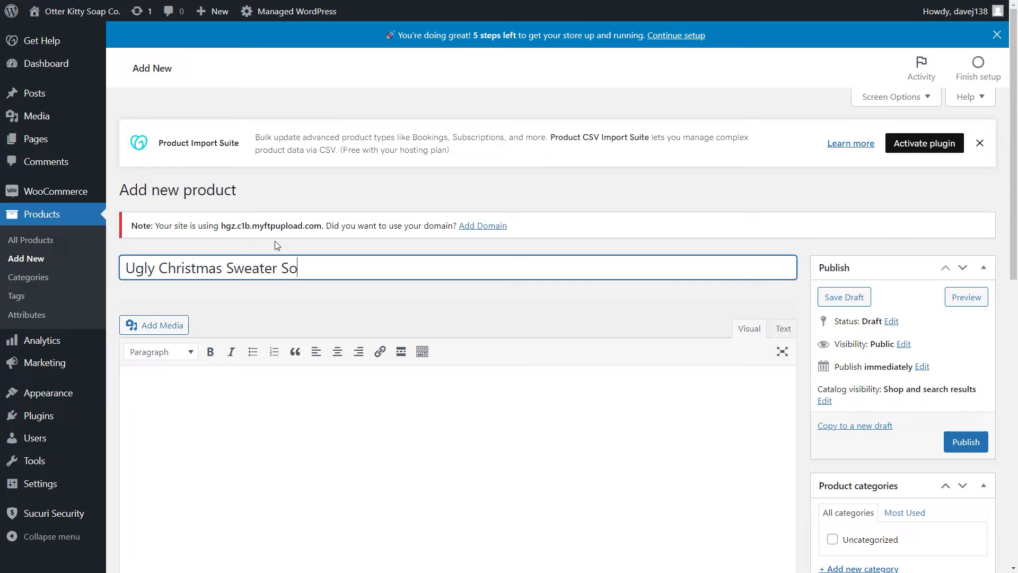
pyautogui.click(211, 455)
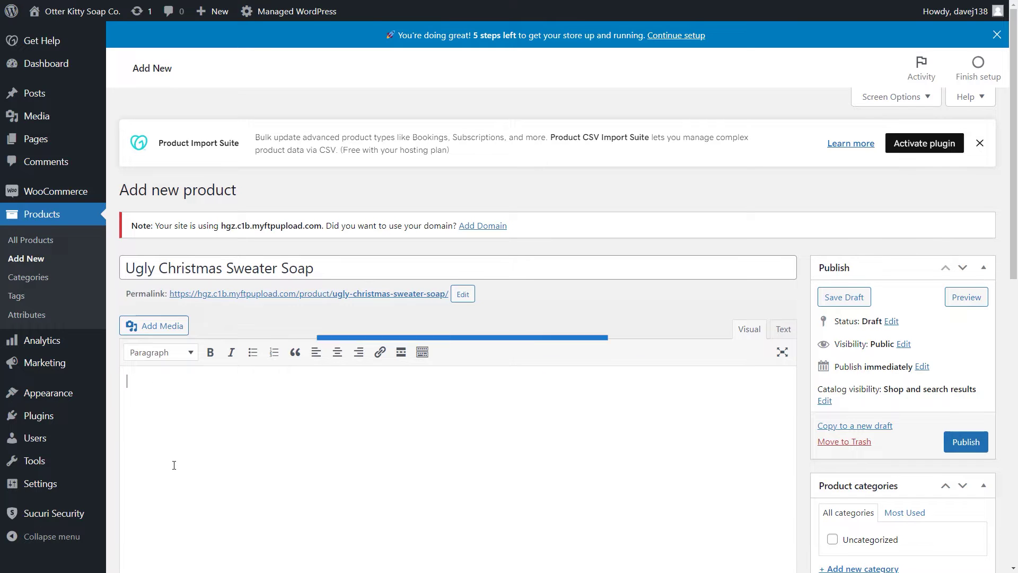
pyautogui.write("We all love a Holiday party and let's be honest...Ugly Christmas Sweaters are a part of the fun! This soap will give you the holiday spirit even when you don't have that sweater handed down by Aunt Jean on.")
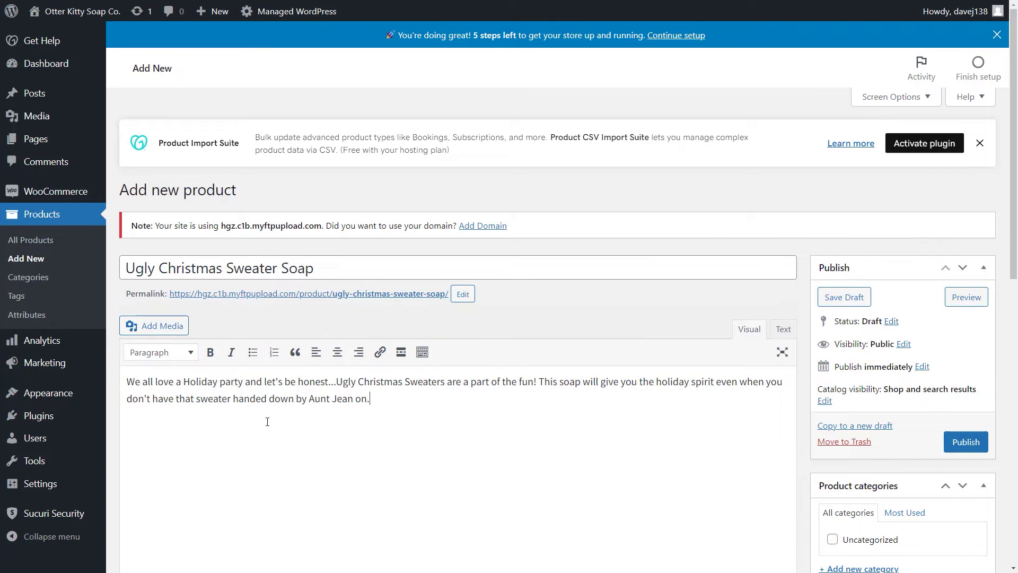
pyautogui.scroll(-3, 267, 421)
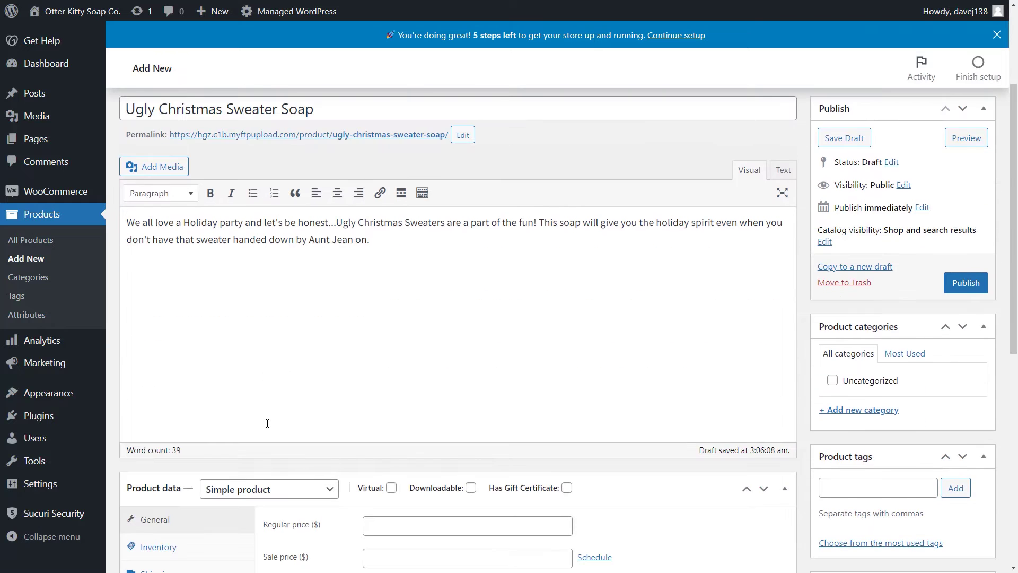
pyautogui.scroll(-6, 267, 423)
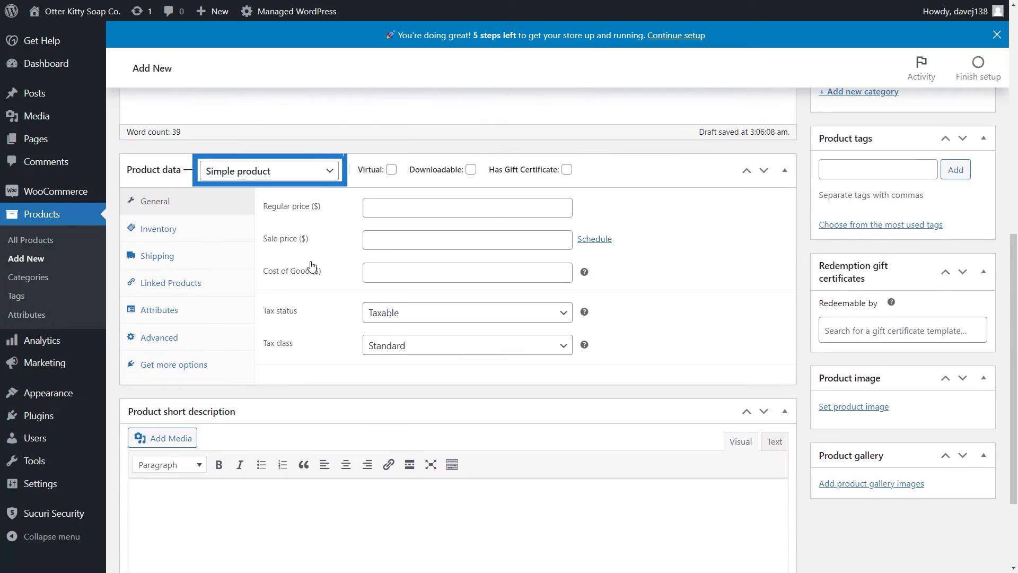
pyautogui.click(334, 172)
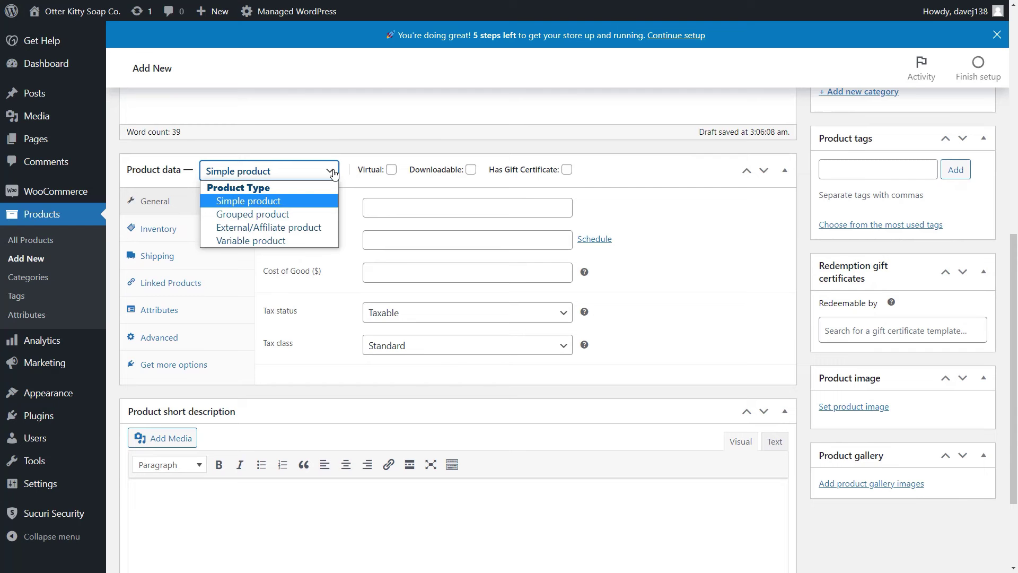
pyautogui.click(305, 200)
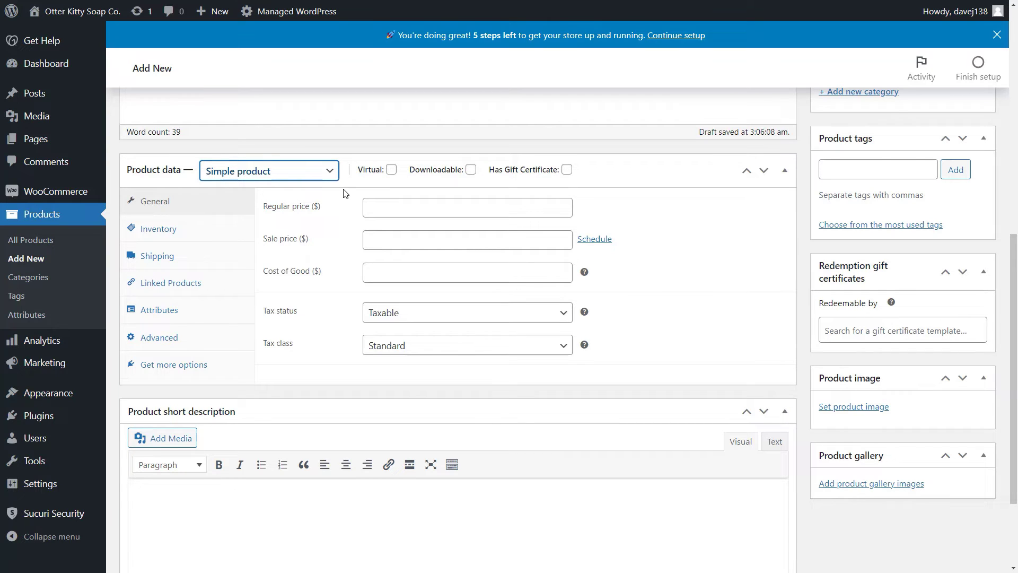
pyautogui.click(390, 171)
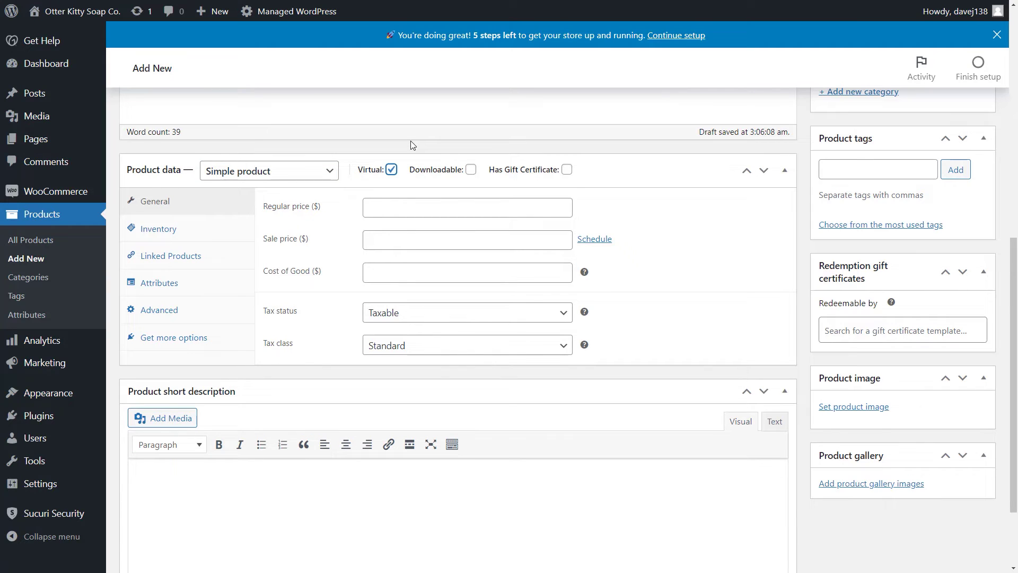
pyautogui.click(390, 170)
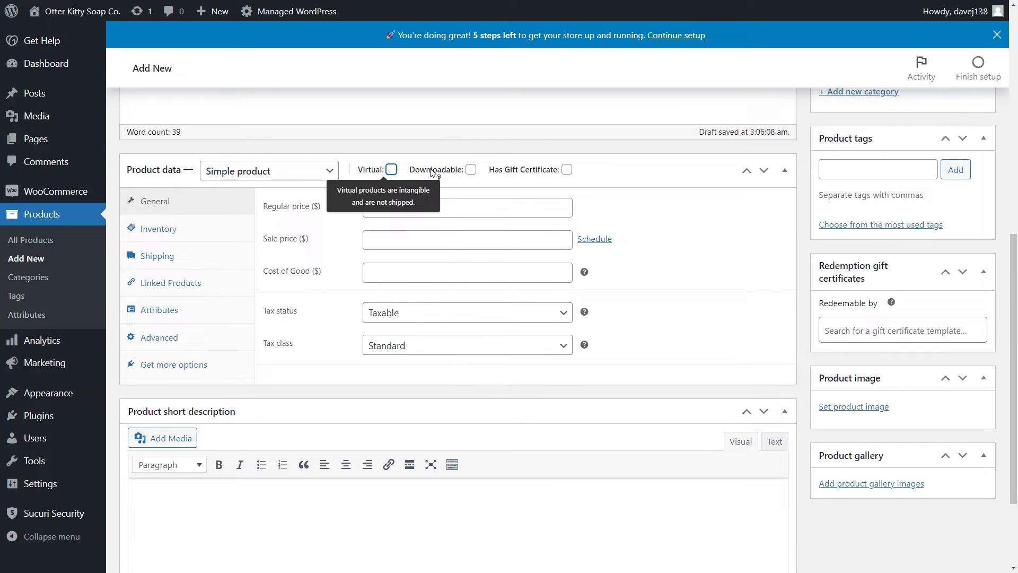
pyautogui.click(471, 170)
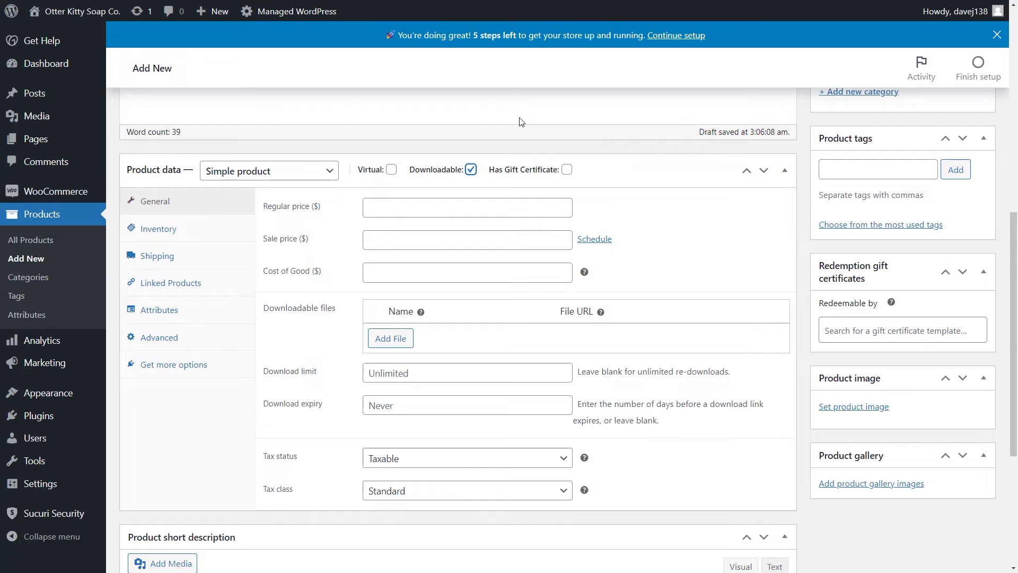
pyautogui.click(403, 338)
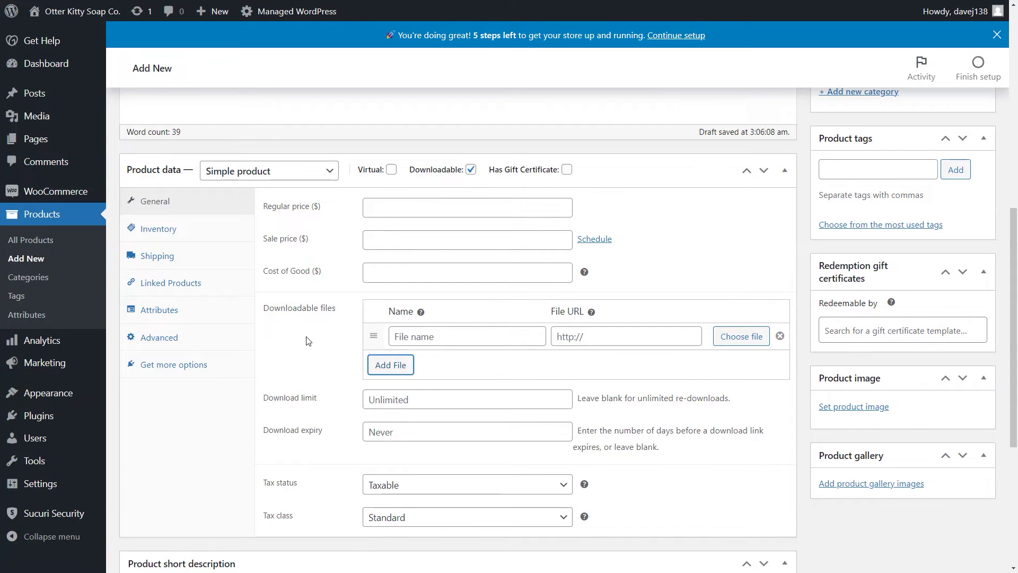
pyautogui.click(471, 170)
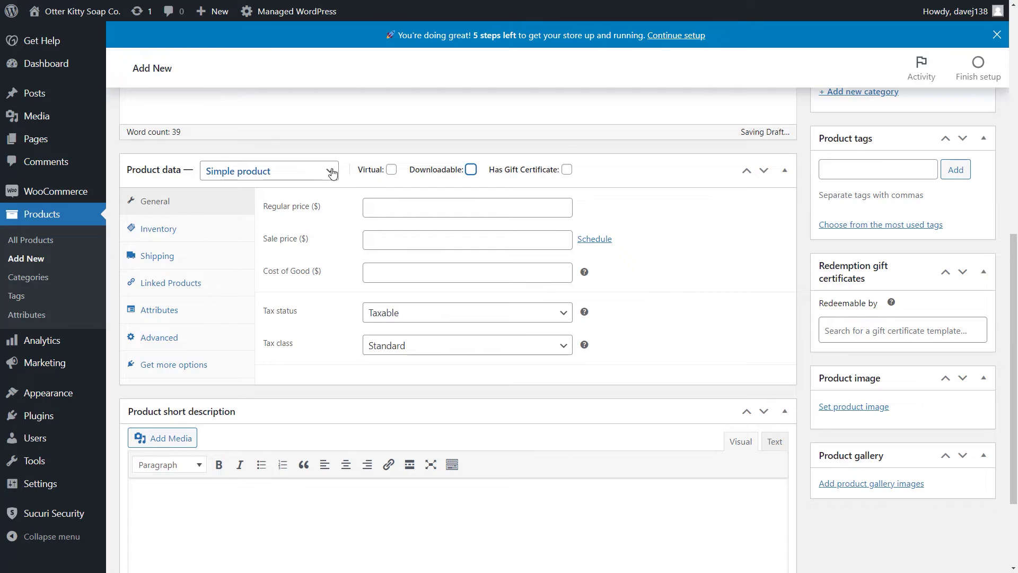
# Set the product's regular price to 5.99
pyautogui.click(384, 207)
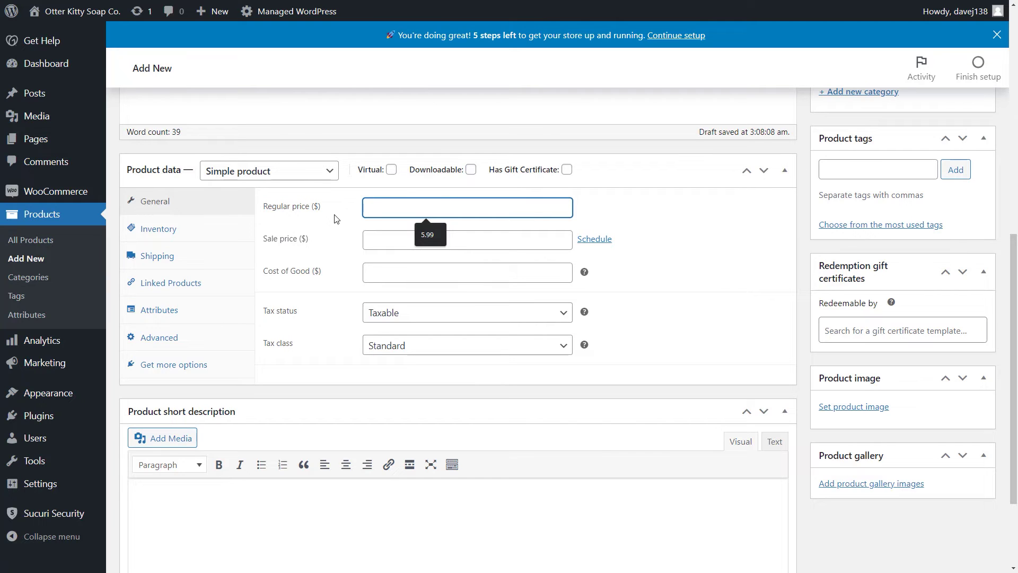
pyautogui.write('5.99')
pyautogui.click(632, 208)
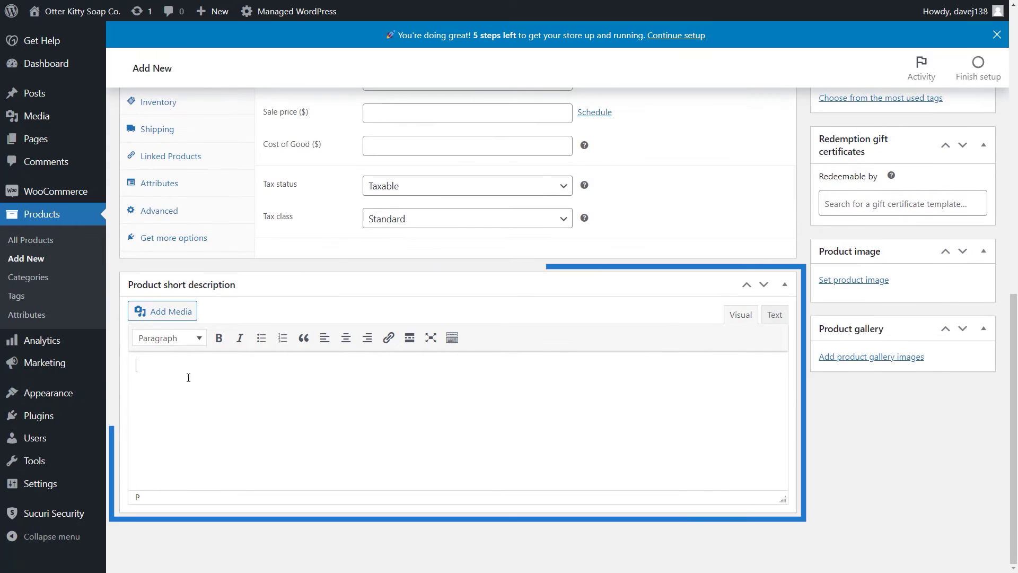
# Add the short description 'Rock that Ugly Sweater year-round with this festive soap.'
pyautogui.click(243, 487)
pyautogui.write('Rock that Ugly Sweater year-round with this festive soap.')
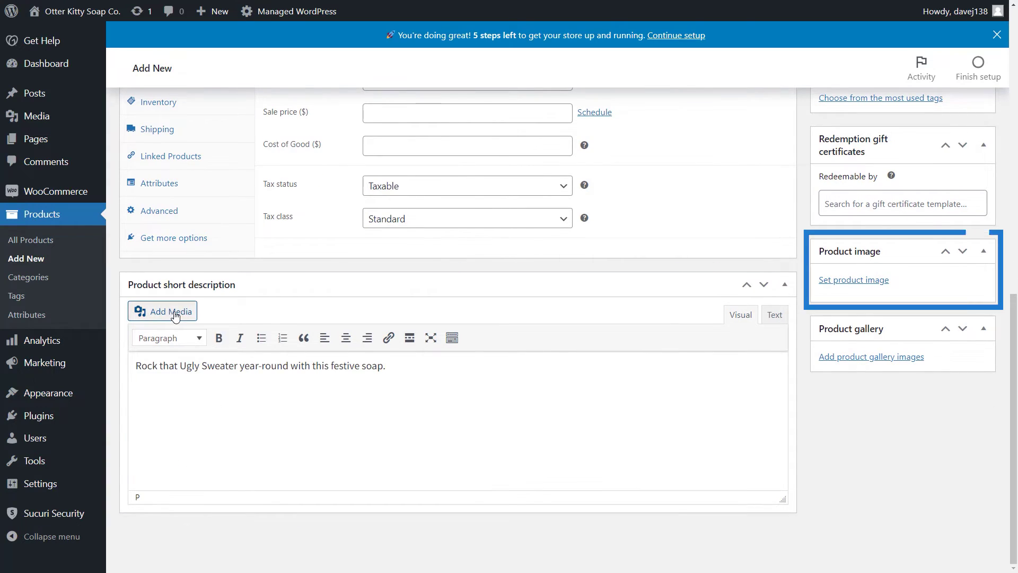
pyautogui.click(829, 281)
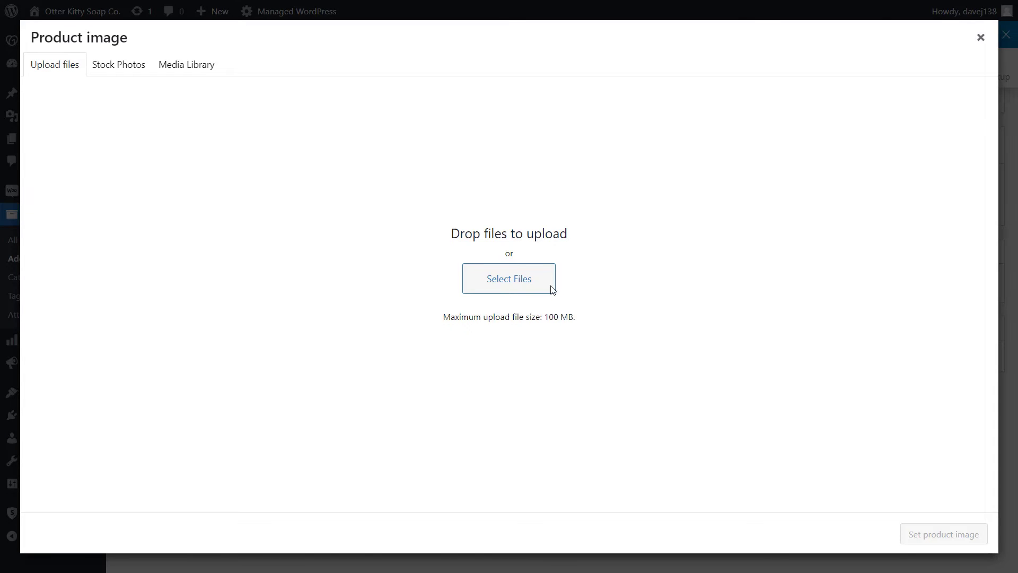
# Upload the Ugly Christmas Sweater photo from the Soap Shots folder
pyautogui.click(527, 284)
pyautogui.hotkey('alt', 'Up')
pyautogui.doubleClick(135, 160)
pyautogui.scroll(-3, 354, 204)
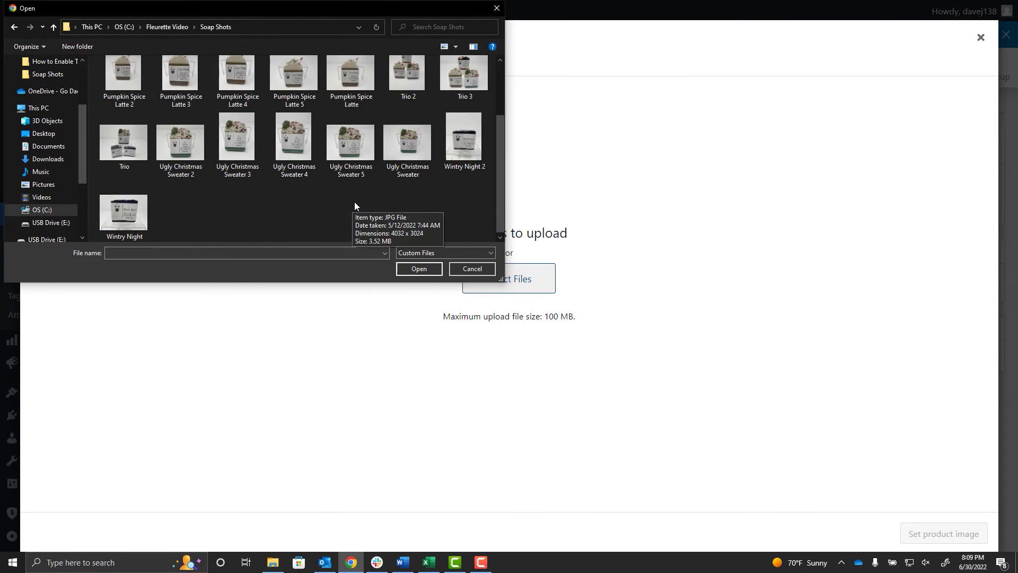
pyautogui.click(408, 148)
pyautogui.click(408, 268)
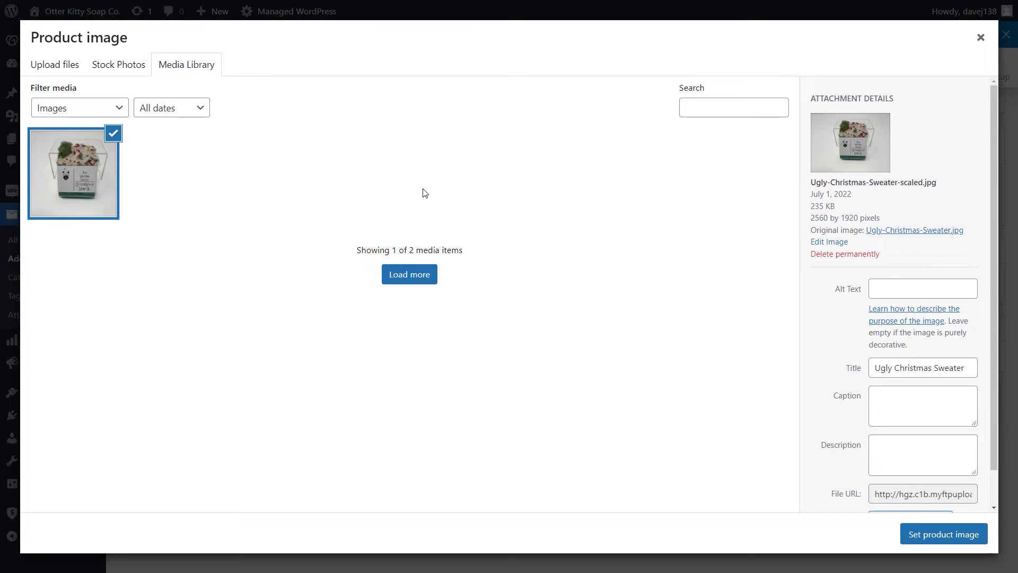
# Give the photo alt text, caption 'Ugly Christmas Sweater Soap' and description 'Bar of Ugly Christmas Sweater Soap', then set it as product image
pyautogui.click(839, 304)
pyautogui.hotkey('ctrl', 'v')
pyautogui.press('Tab')
pyautogui.press('Tab')
pyautogui.press('Tab')
pyautogui.write('Ugly Christmas Sweater Soap')
pyautogui.press('Tab')
pyautogui.write('Bar of Ugly Christmas Sweater Soap')
pyautogui.press('Tab')
pyautogui.press('Tab')
pyautogui.press('Tab')
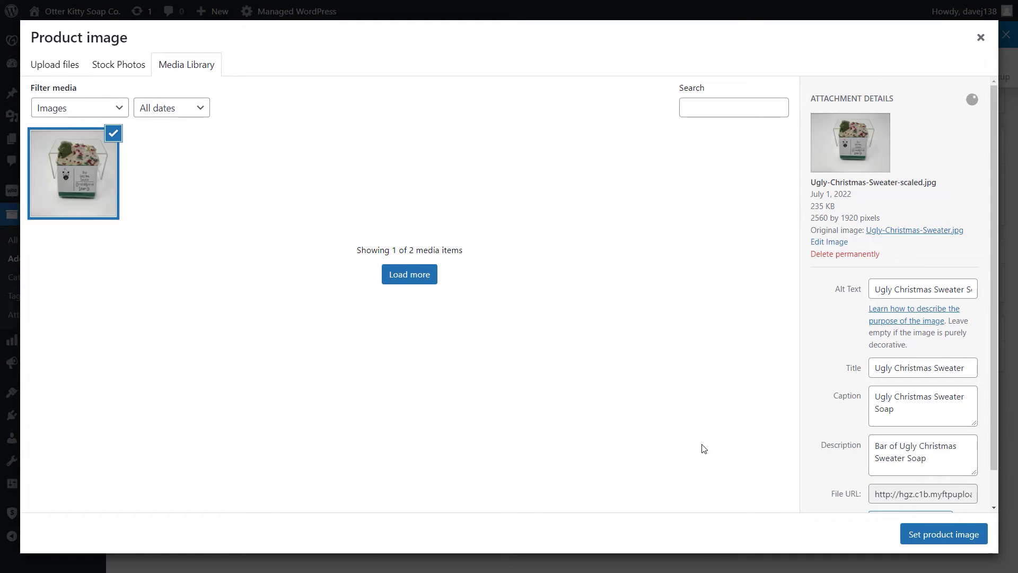
pyautogui.click(949, 534)
pyautogui.scroll(5, 901, 457)
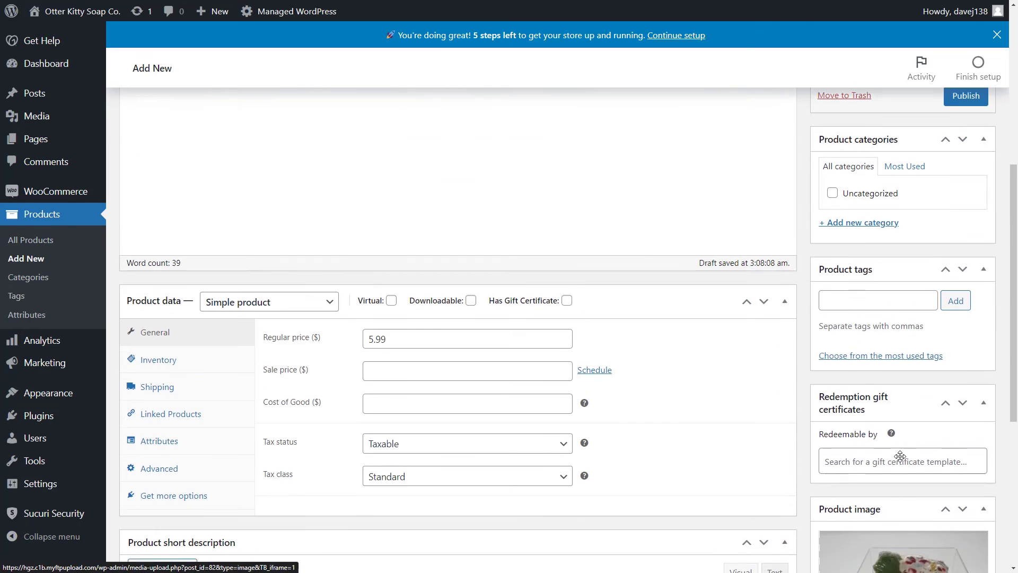
# Add the tags soap, bar, ugly Christmas sweater, festive and holiday to the product
pyautogui.click(859, 303)
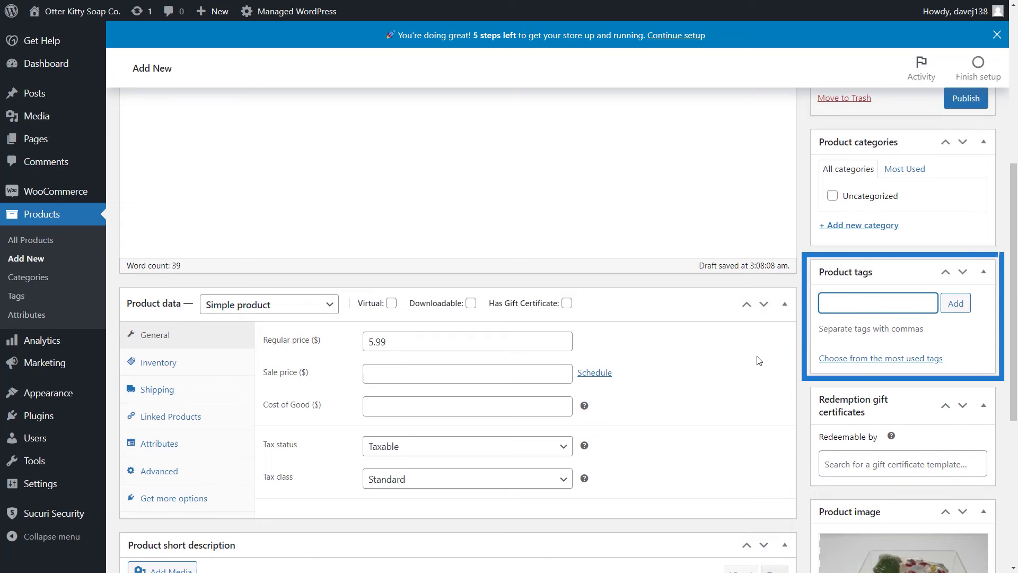
pyautogui.hotkey('ctrl', 'v')
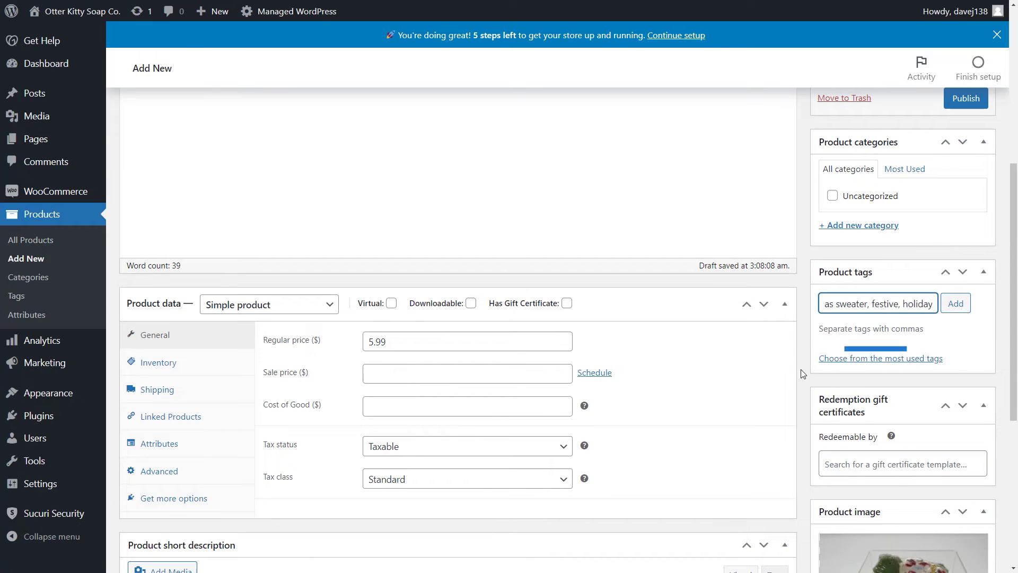
pyautogui.click(957, 304)
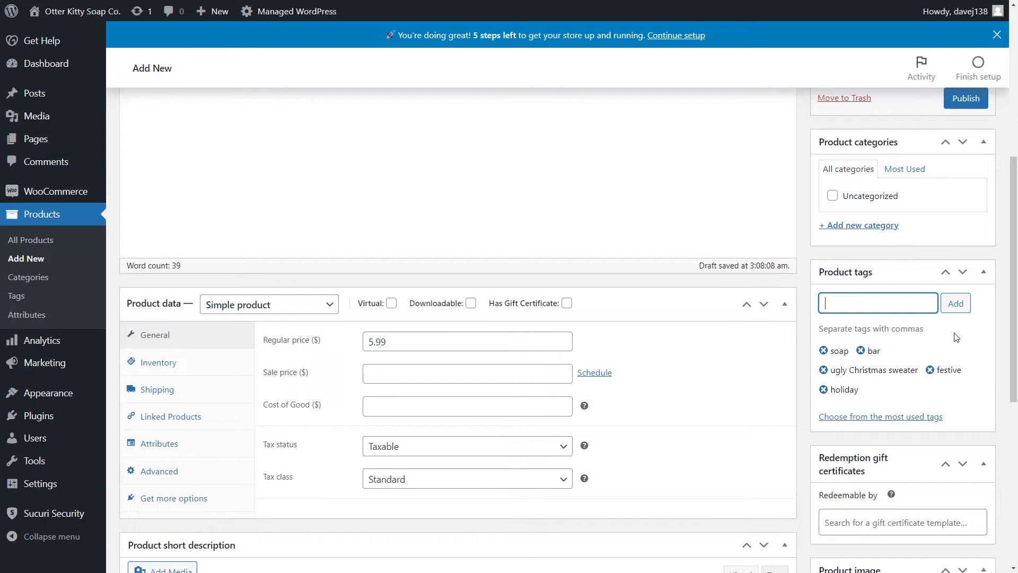
pyautogui.scroll(2, 956, 337)
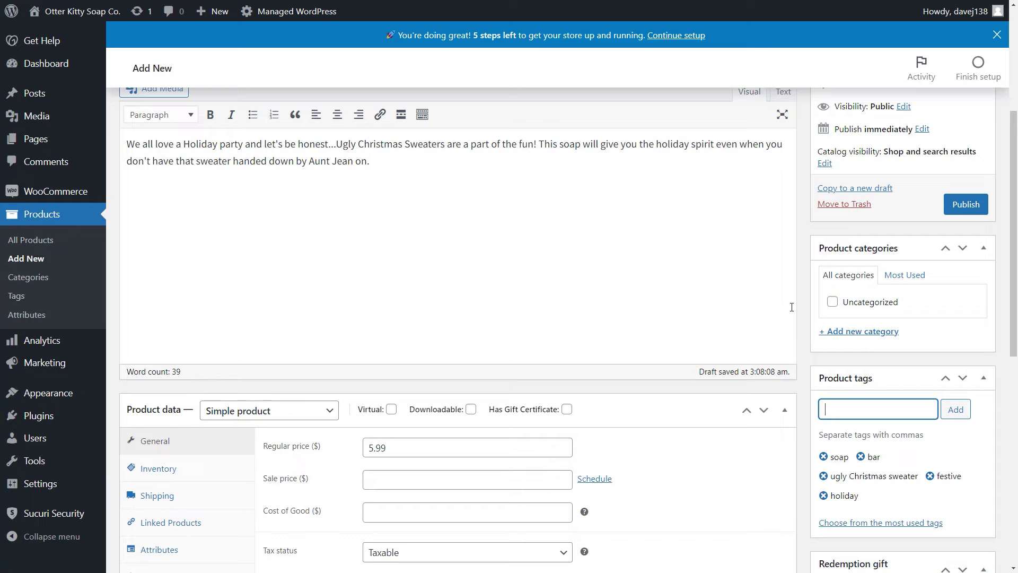
pyautogui.scroll(3, 792, 307)
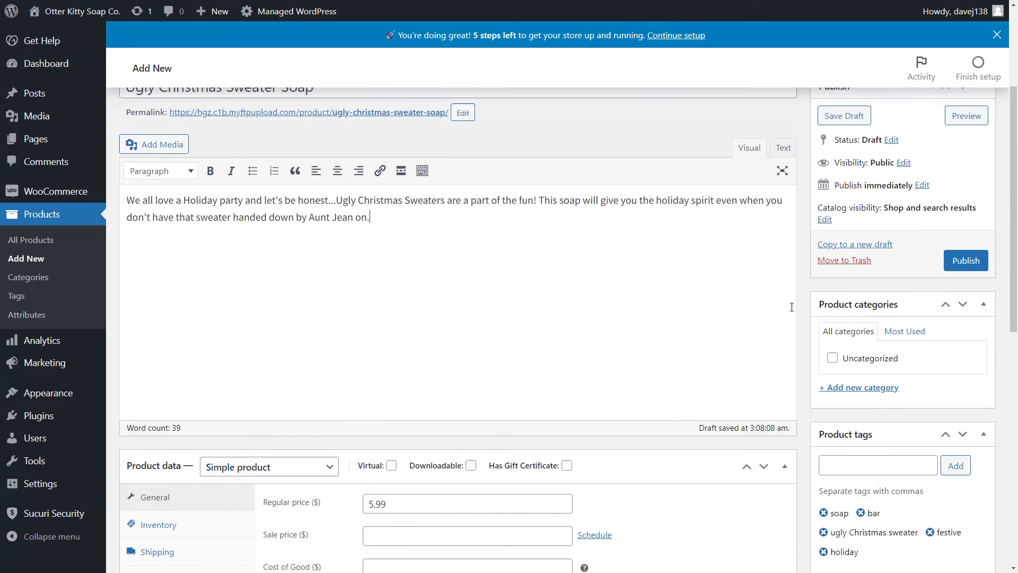
# Preview the Ugly Christmas Sweater Soap product page
pyautogui.click(966, 219)
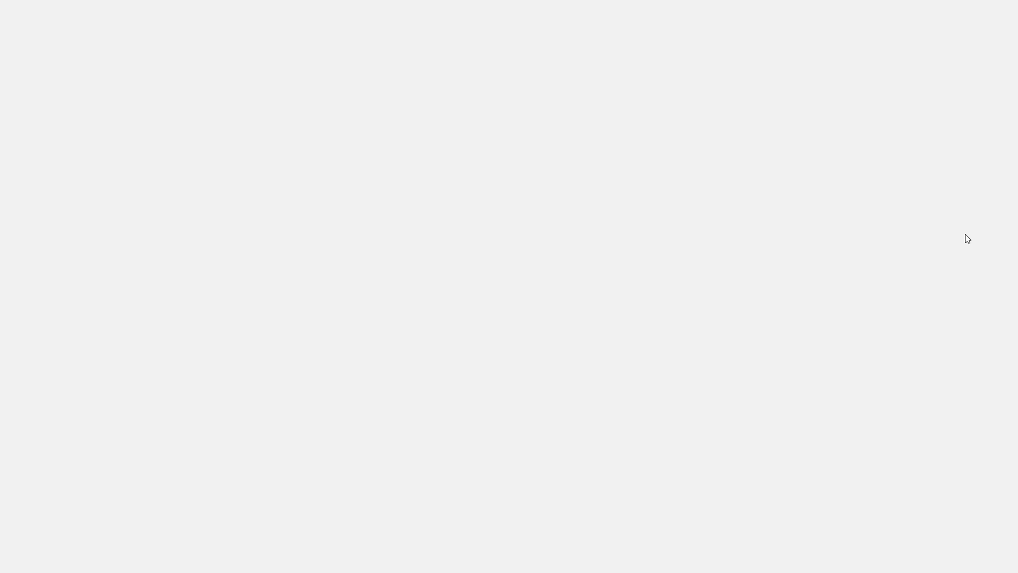
pyautogui.scroll(-2, 910, 254)
pyautogui.scroll(-3, 910, 256)
pyautogui.scroll(5, 910, 256)
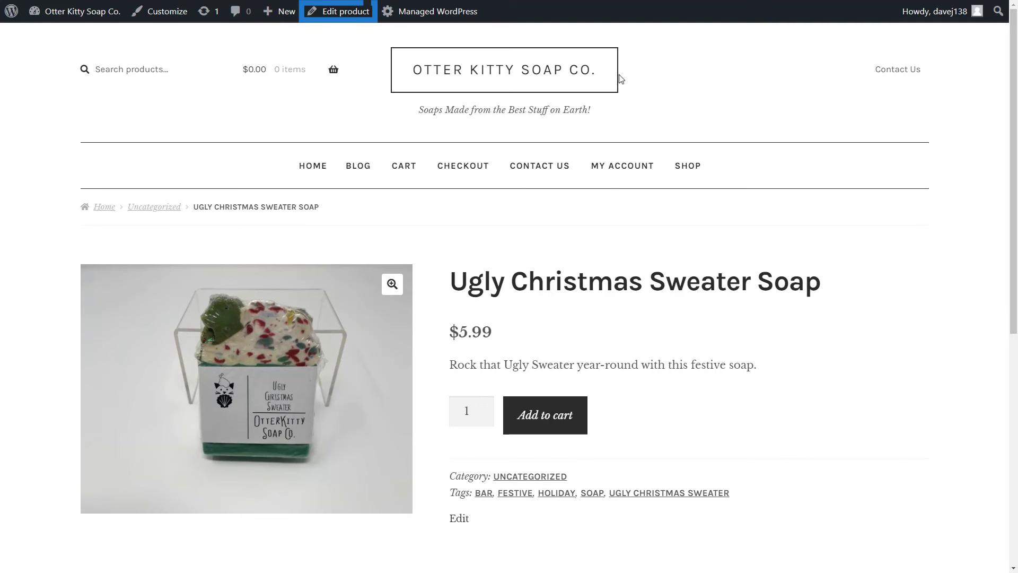
# Return to the product editor and publish the product
pyautogui.click(339, 11)
pyautogui.scroll(-4, 663, 127)
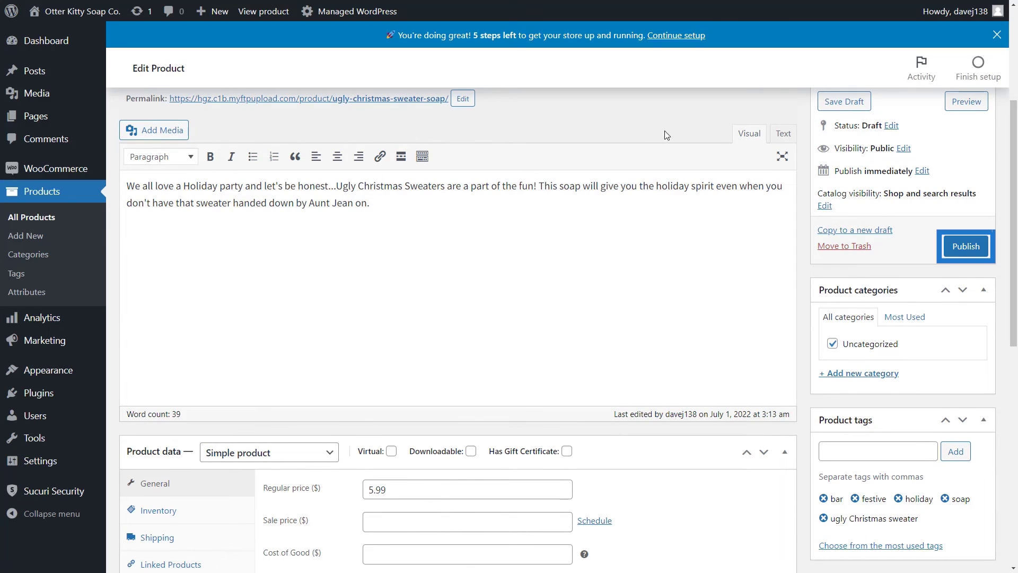
pyautogui.click(959, 247)
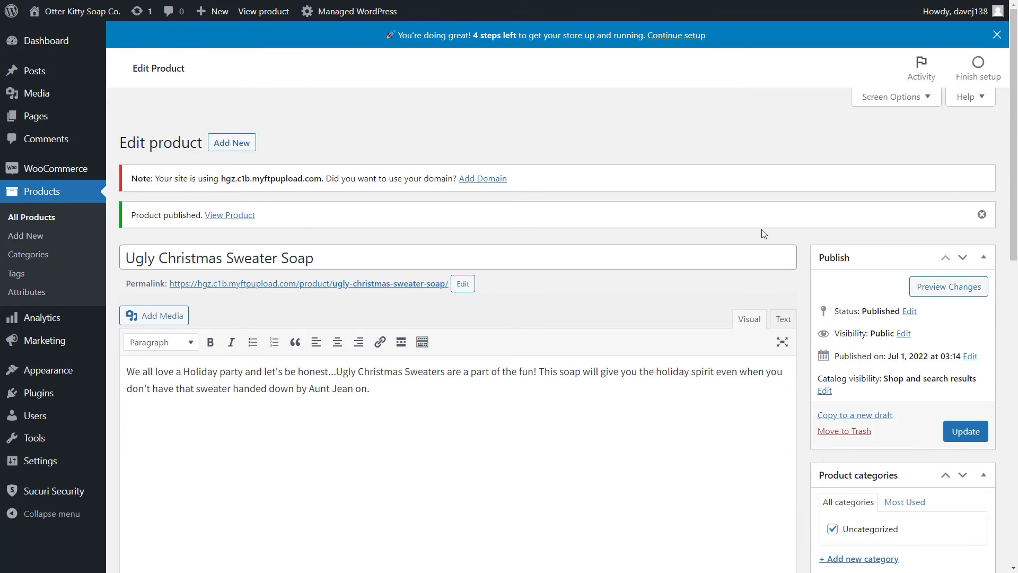
# Add the Shop page to the Company menu above Contact Us and save the menu
pyautogui.click(66, 374)
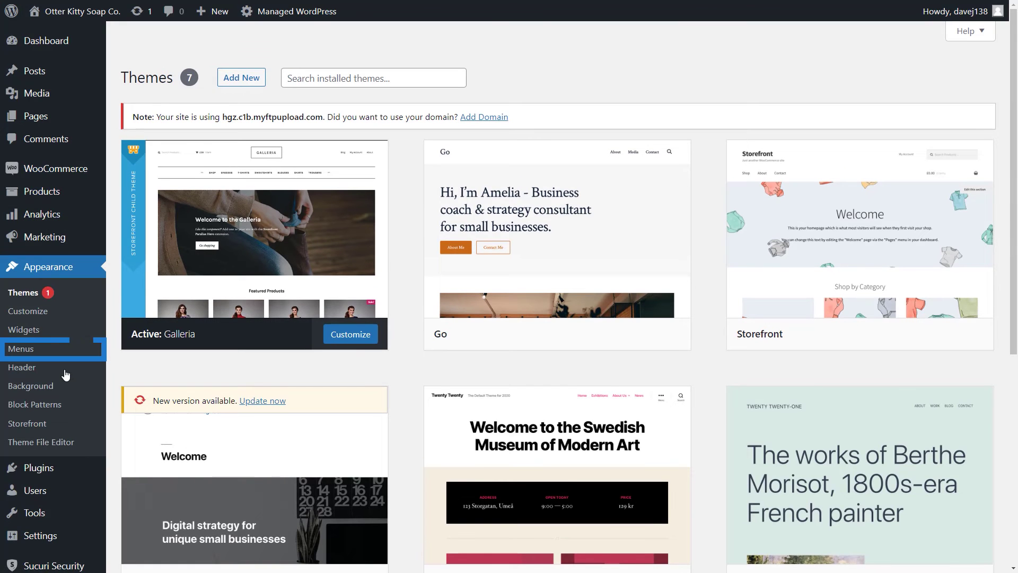
pyautogui.click(28, 351)
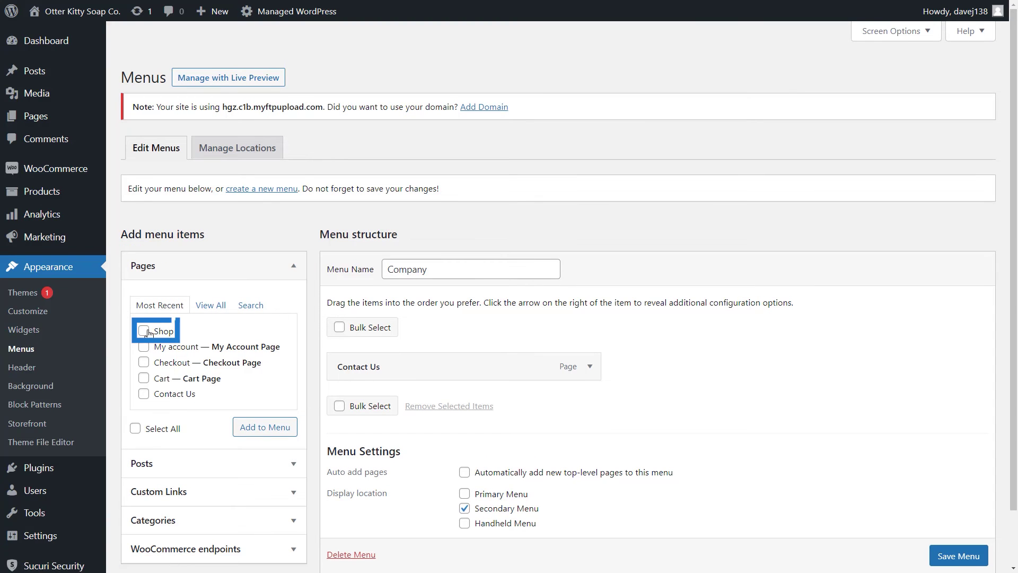
pyautogui.click(254, 429)
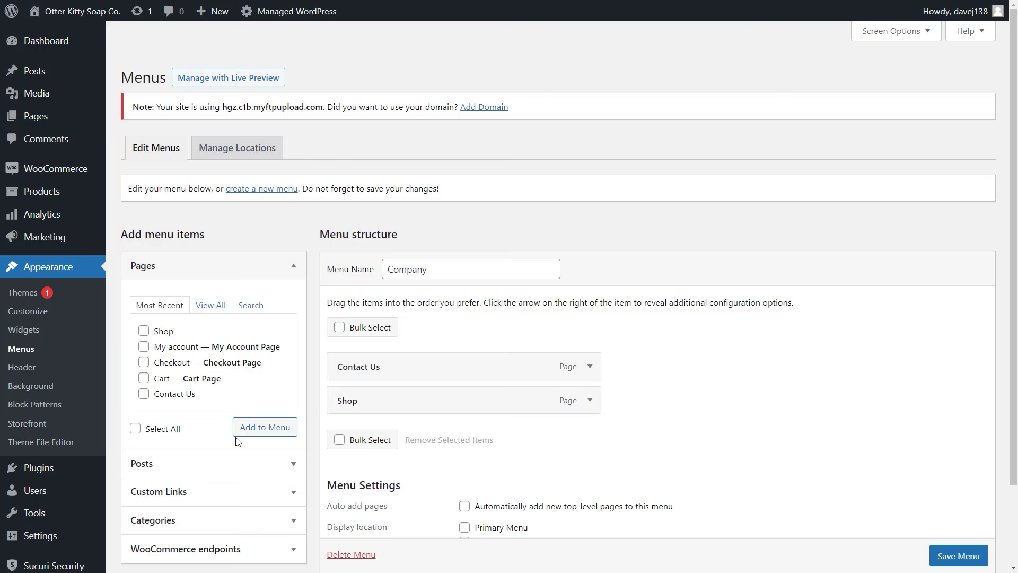
pyautogui.moveTo(470, 397); pyautogui.dragTo(486, 366)
pyautogui.scroll(-2, 740, 427)
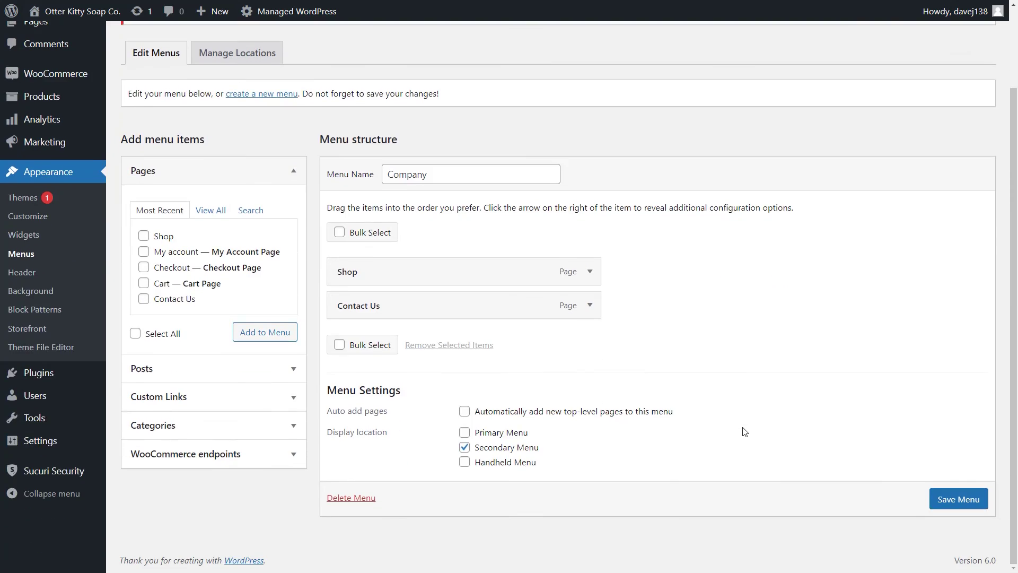
pyautogui.click(944, 505)
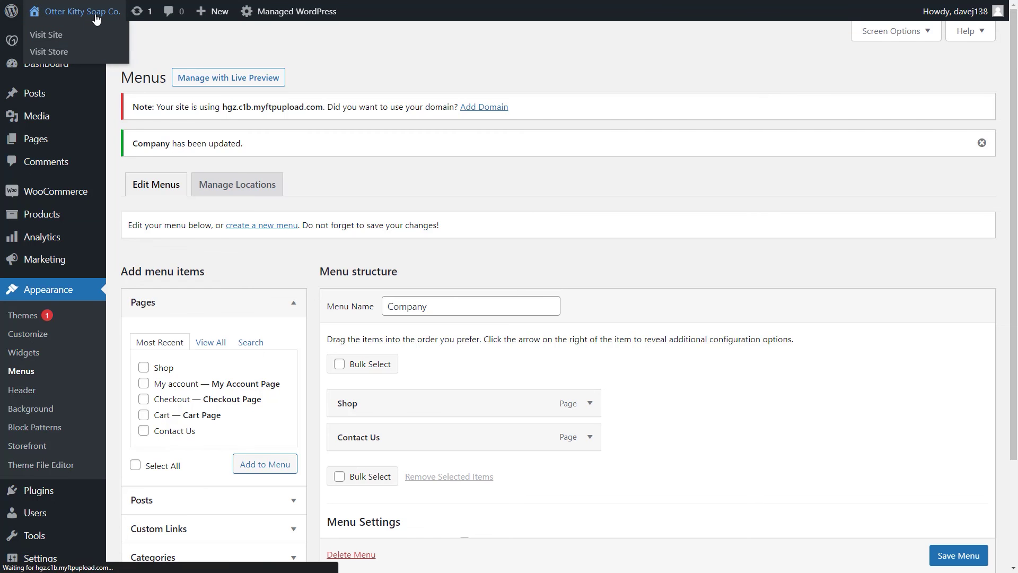
pyautogui.click(79, 30)
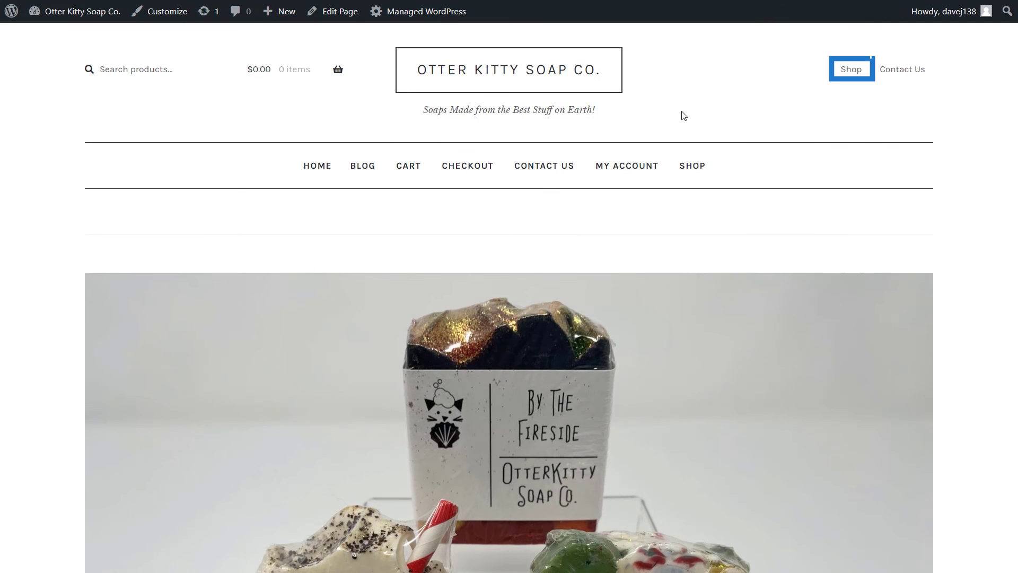
# Follow the new Shop link on the live store and open the Ugly Christmas Sweater Soap page
pyautogui.click(845, 72)
pyautogui.scroll(-4, 765, 364)
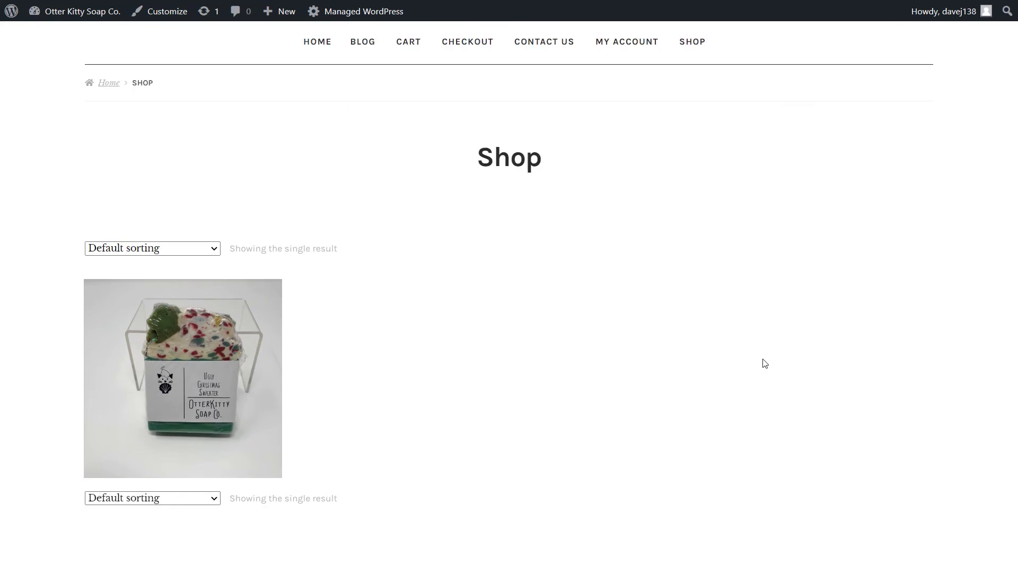
pyautogui.click(336, 320)
pyautogui.scroll(-2, 534, 318)
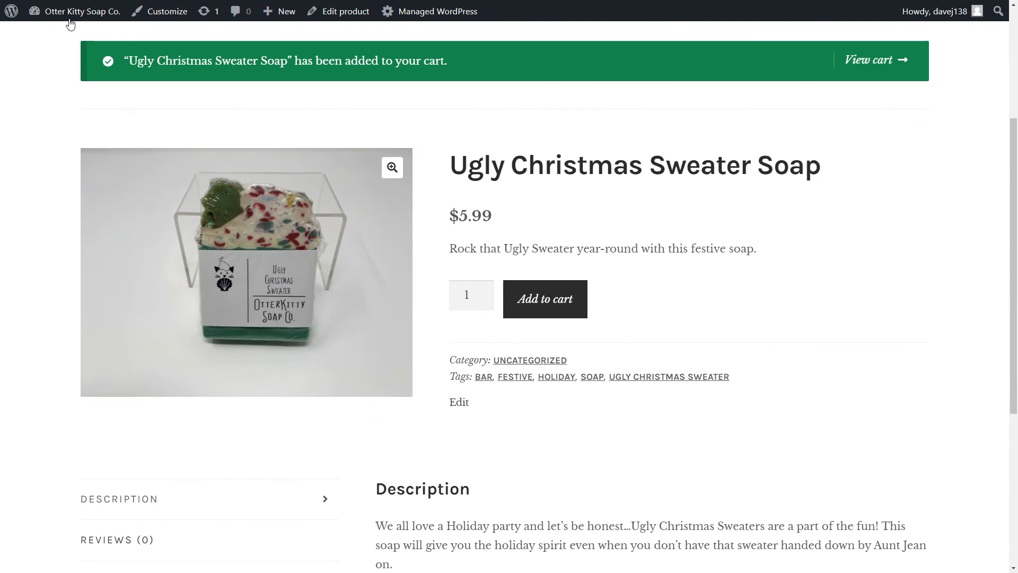
# Return to the WordPress admin Dashboard
pyautogui.click(13, 17)
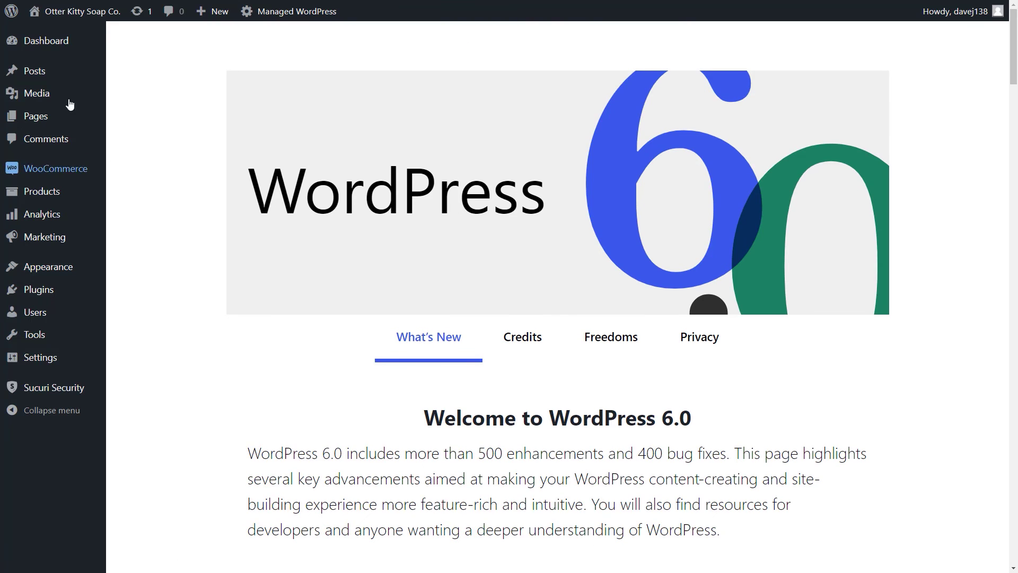
pyautogui.click(31, 41)
pyautogui.scroll(-1, 200, 208)
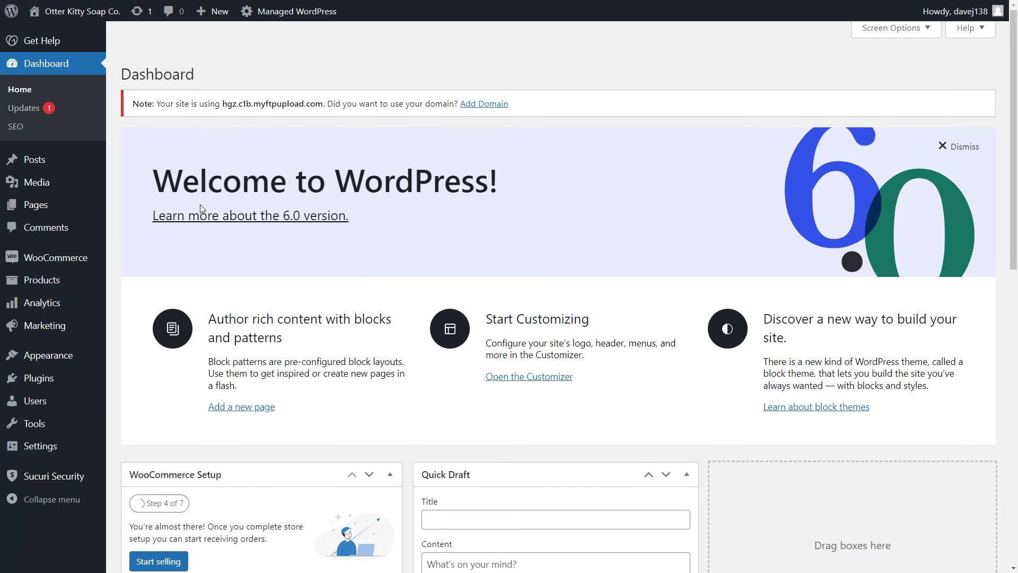